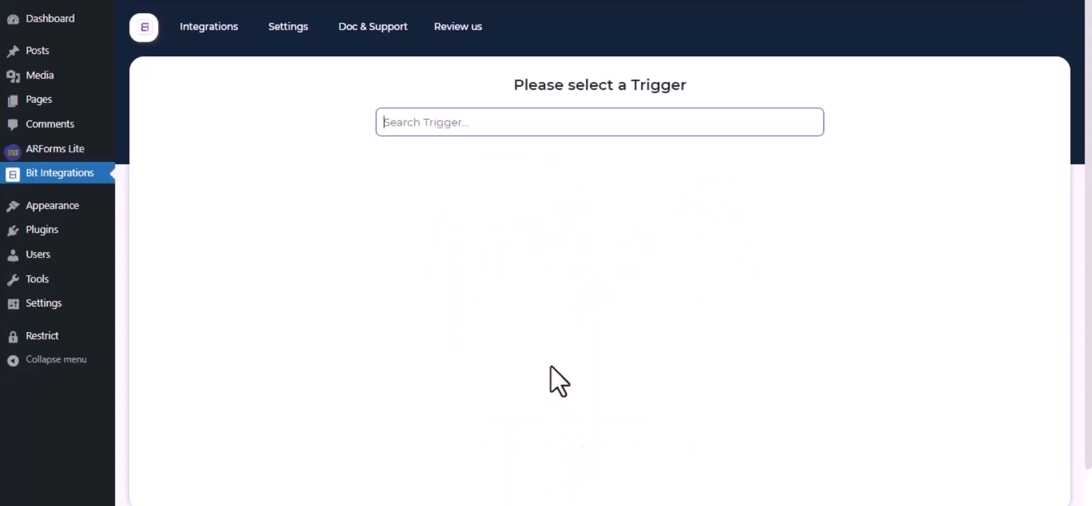
Set ARForm's Contact Form as the trigger and choose Trello as the action
{"action": "type", "text": "Arfo"}
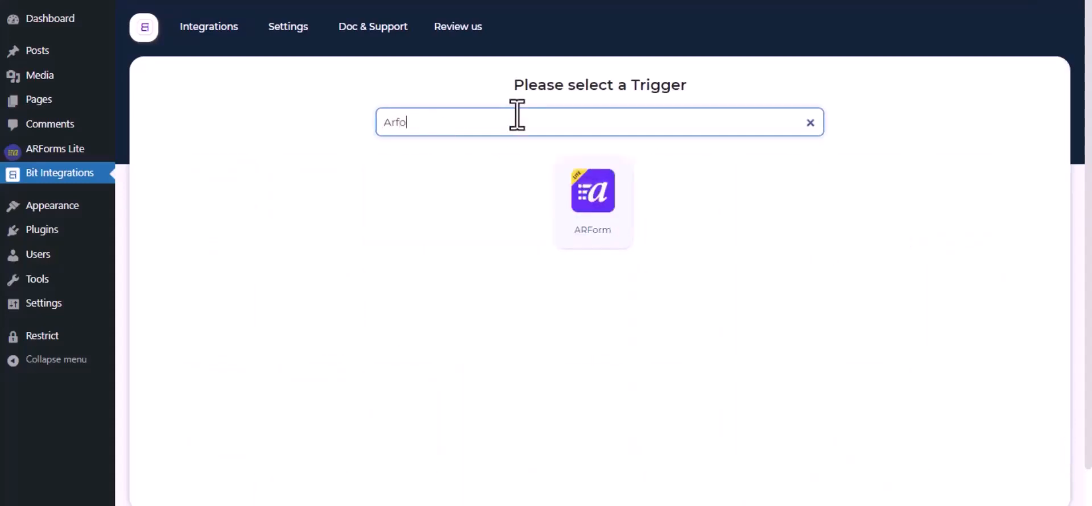
{"action": "left_click", "coordinate": [603, 207]}
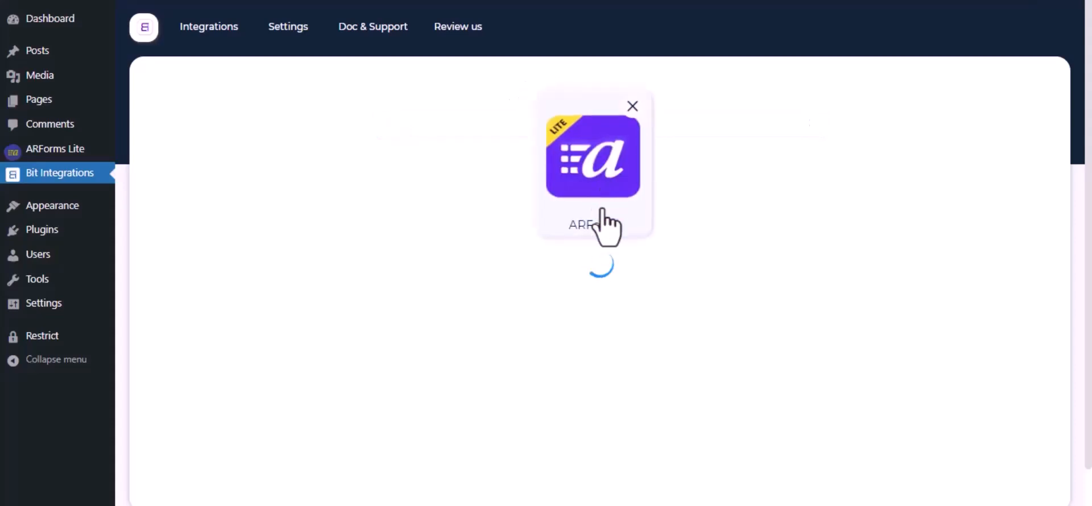
{"action": "left_click", "coordinate": [611, 309]}
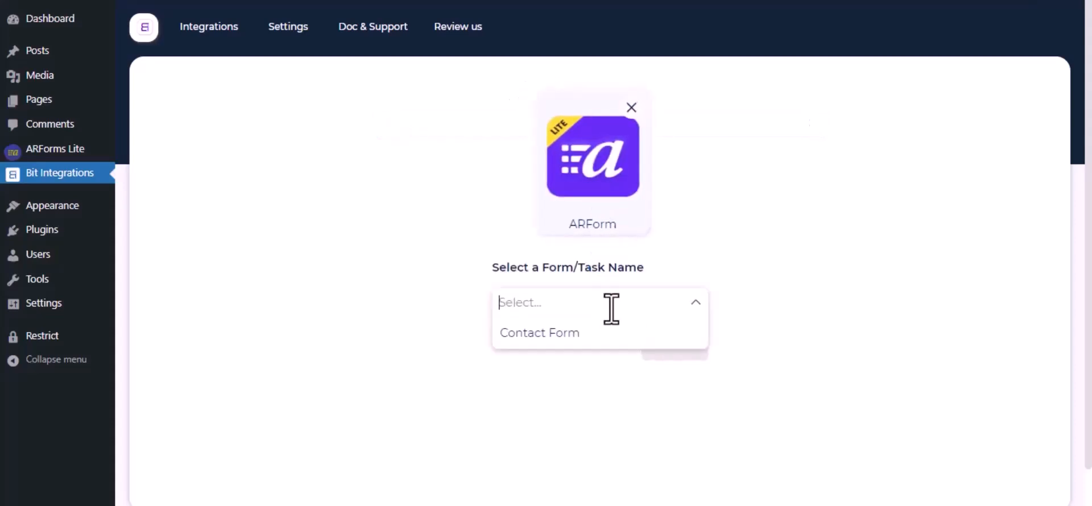
{"action": "left_click", "coordinate": [579, 335]}
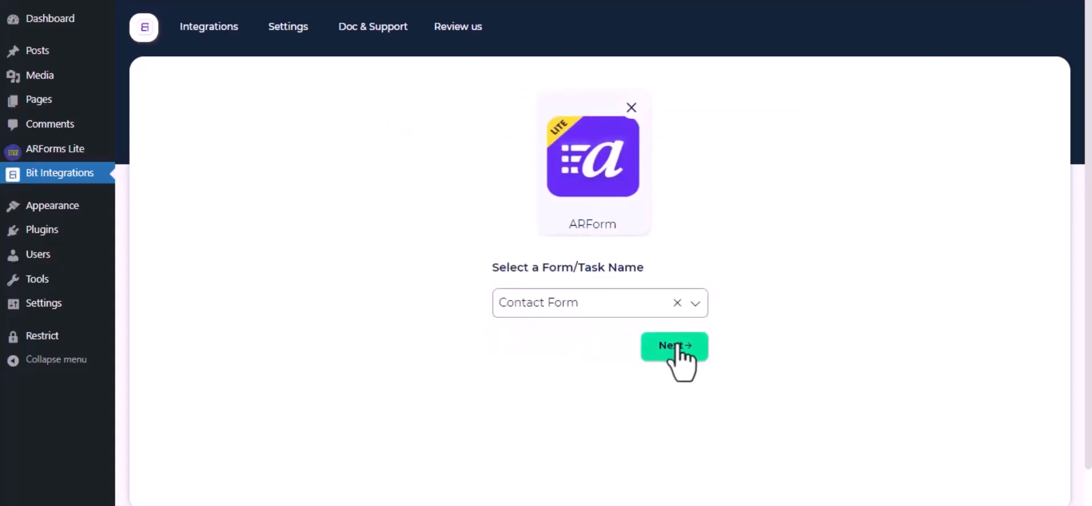
{"action": "left_click", "coordinate": [680, 349]}
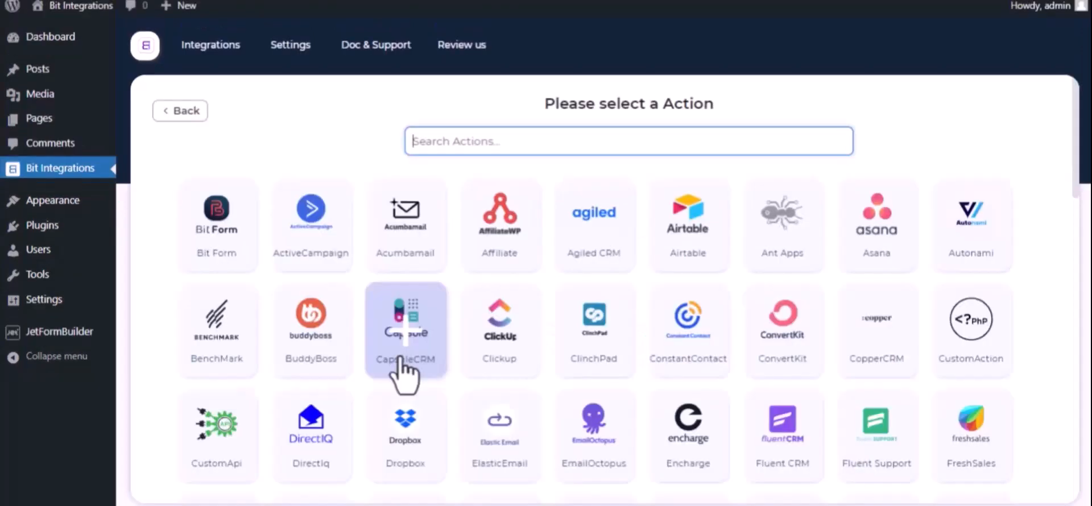
{"action": "type", "text": "trel"}
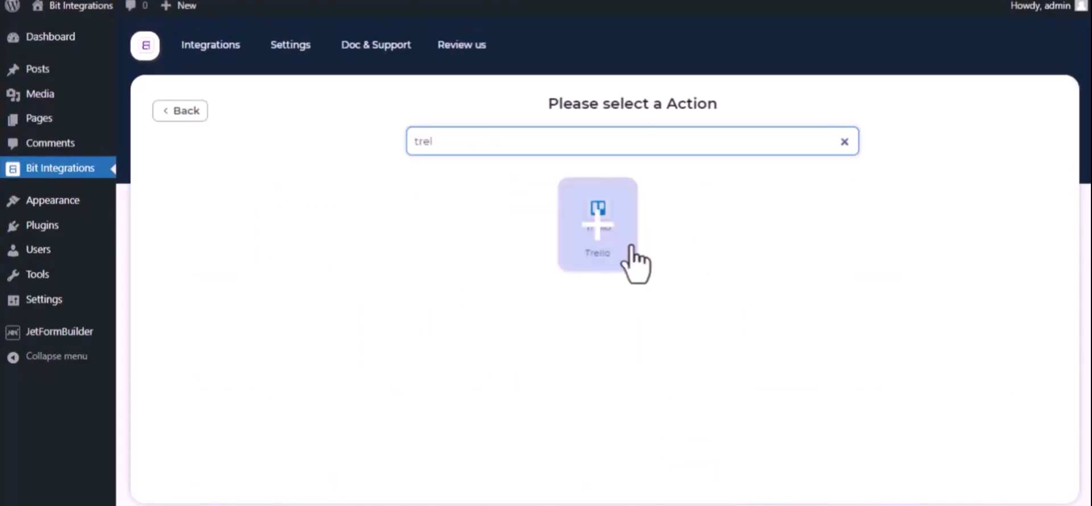
{"action": "left_click", "coordinate": [617, 264]}
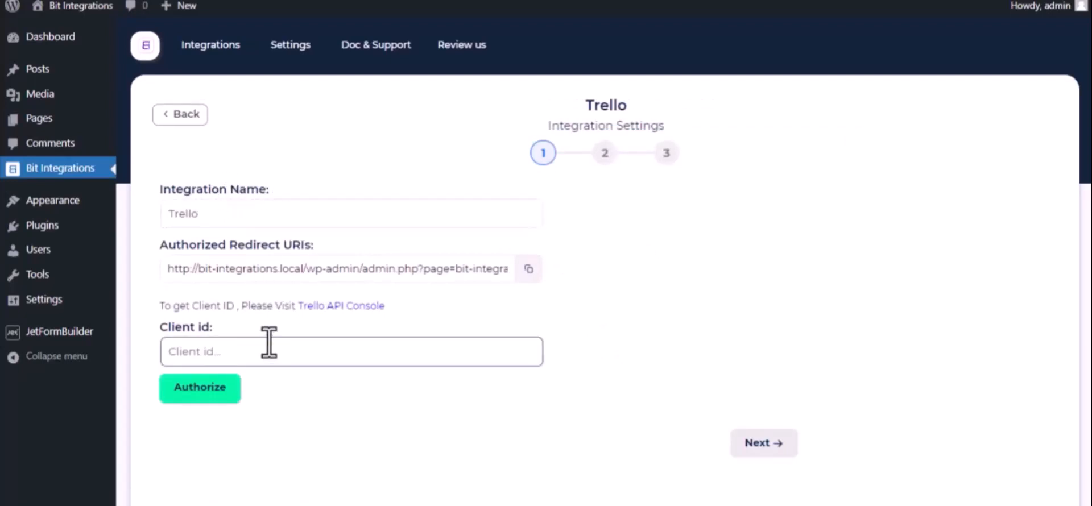
Accept the Trello Developer Terms through the API console's Power-Up Admin Portal
{"action": "left_click", "coordinate": [371, 307]}
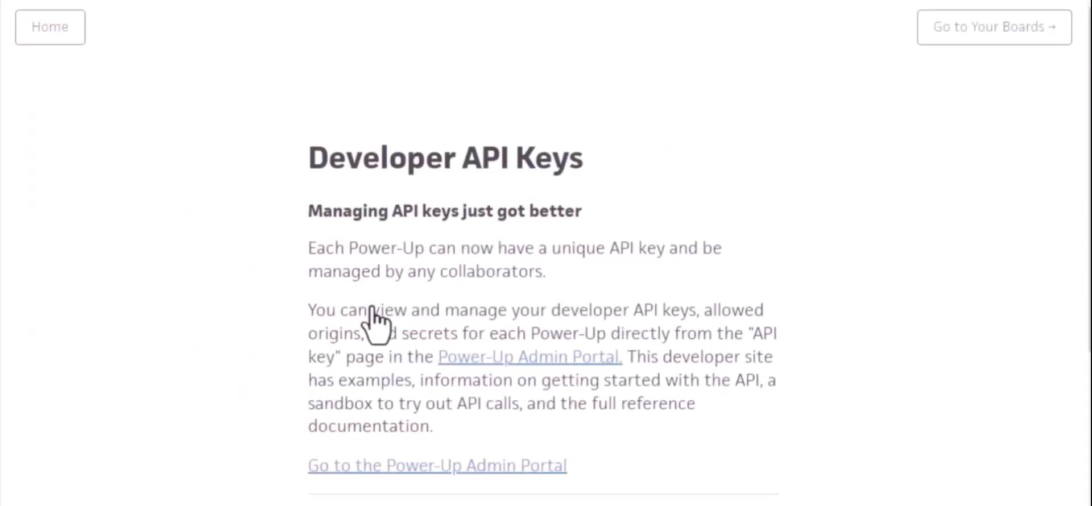
{"action": "left_click", "coordinate": [541, 358]}
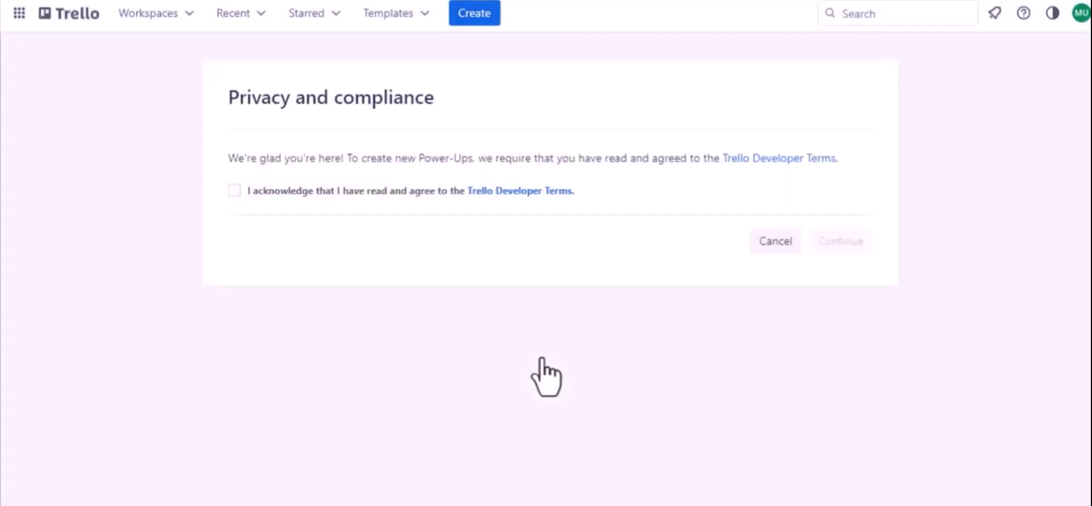
{"action": "left_click", "coordinate": [234, 190]}
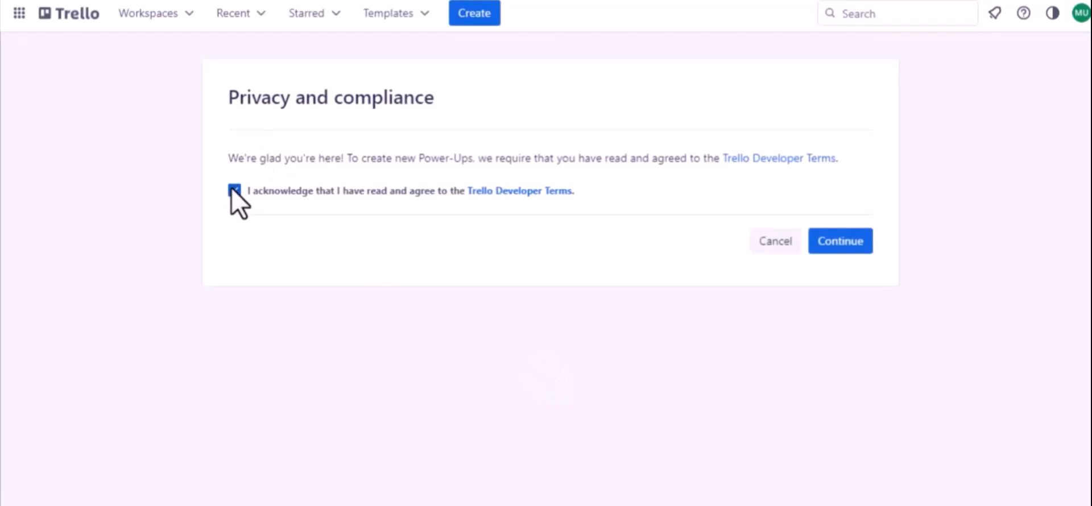
{"action": "left_click", "coordinate": [821, 242]}
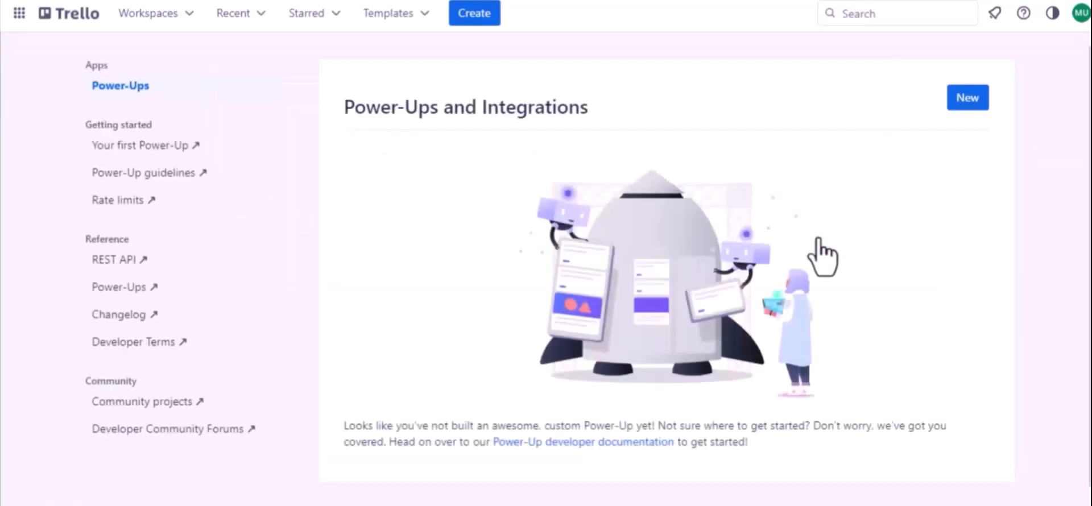
Start a new Power-Up named 'Jet Form Builder' in the Trello Workspace
{"action": "left_click", "coordinate": [969, 102]}
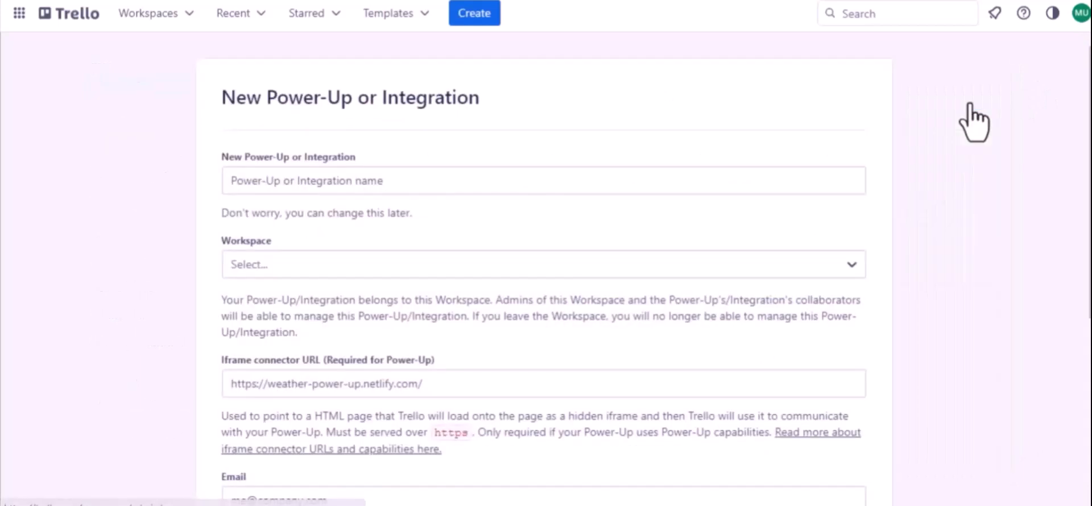
{"action": "left_click", "coordinate": [343, 181]}
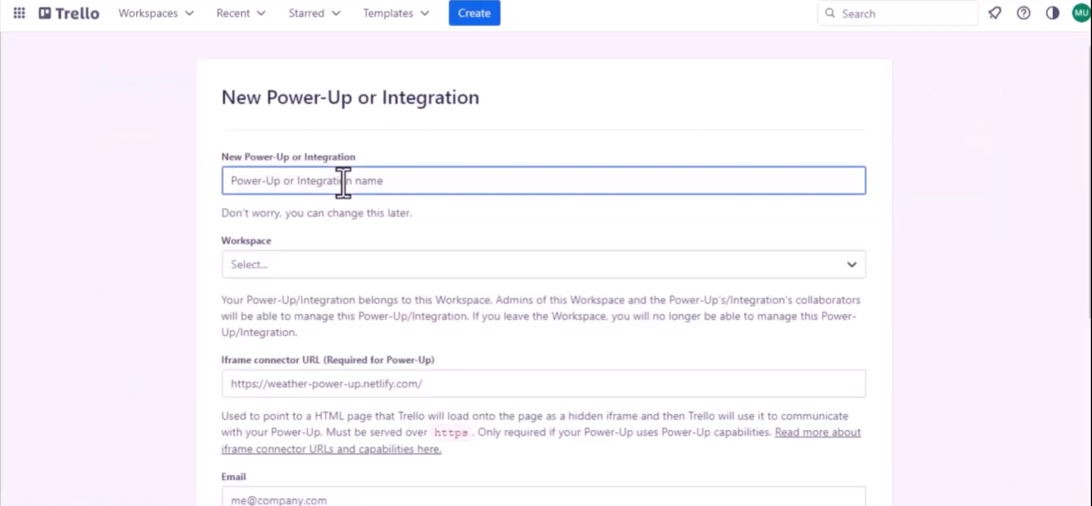
{"action": "type", "text": "Jet Form Buider"}
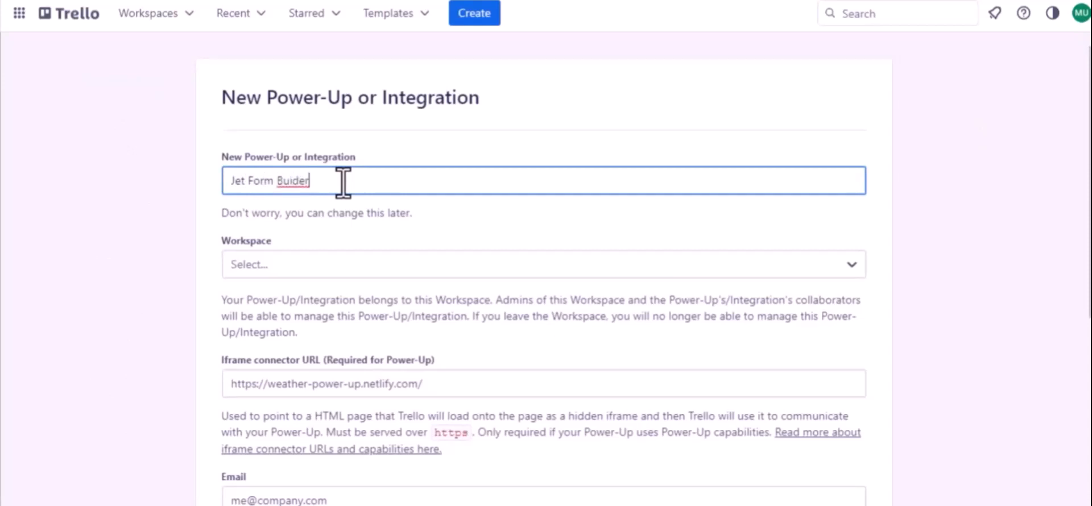
{"action": "left_click", "coordinate": [294, 180]}
{"action": "type", "text": "l"}
{"action": "left_click", "coordinate": [310, 266]}
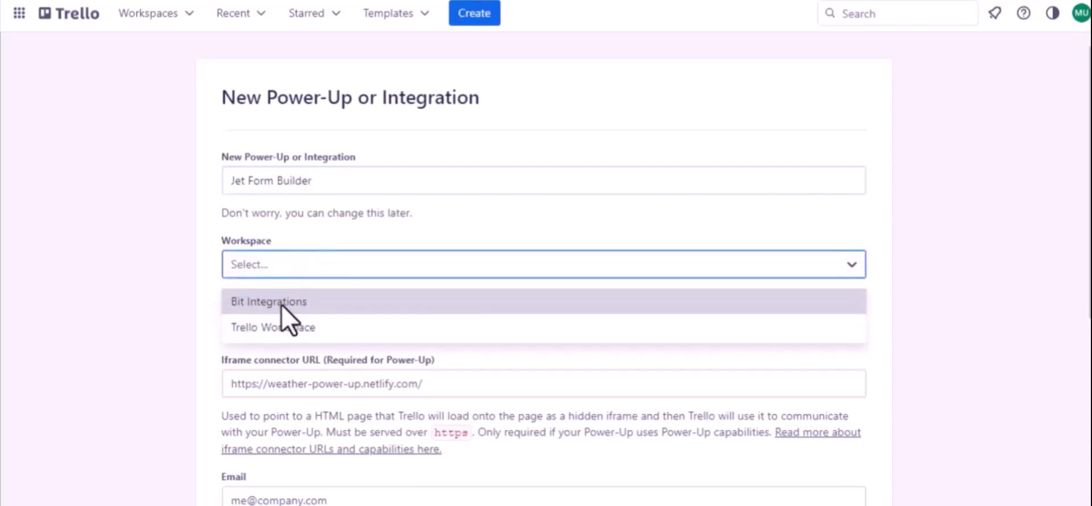
{"action": "left_click", "coordinate": [286, 334]}
Enter the support e-mail address as both the Email and Support contact
{"action": "scroll", "coordinate": [285, 333], "scroll_direction": "down", "scroll_amount": 2}
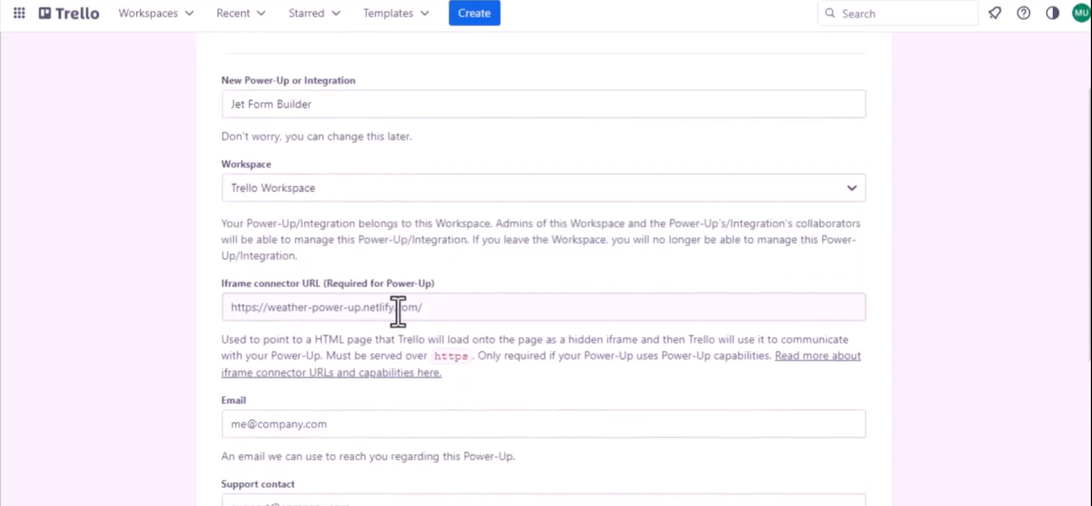
{"action": "scroll", "coordinate": [405, 312], "scroll_direction": "down", "scroll_amount": 3}
{"action": "left_click", "coordinate": [306, 300]}
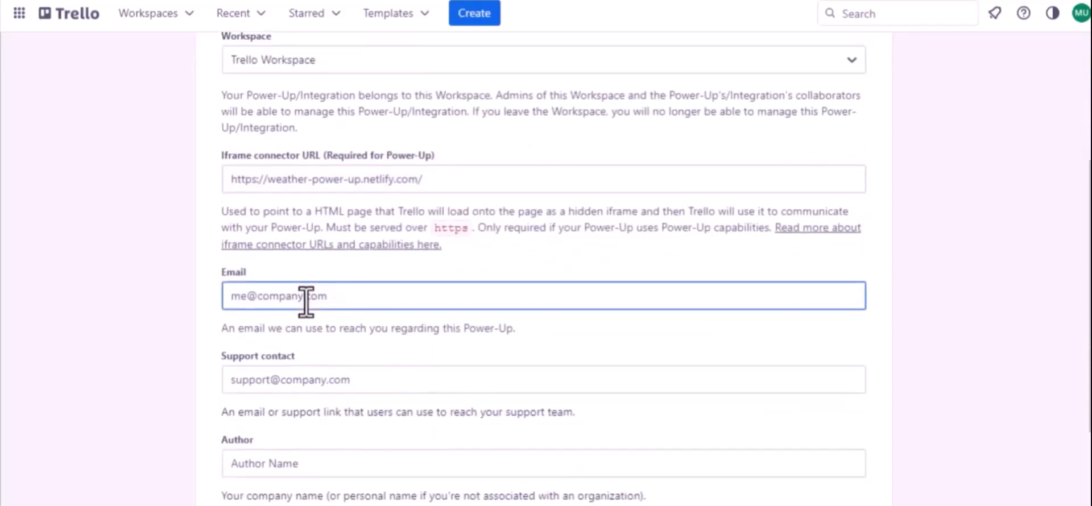
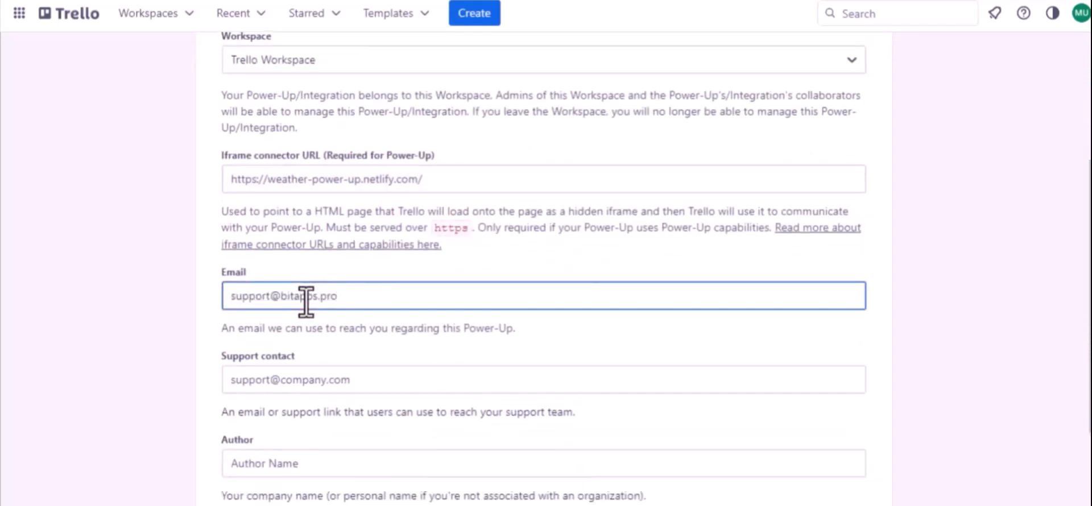
{"action": "key", "text": "ctrl+a"}
{"action": "key", "text": "ctrl+c"}
{"action": "left_click", "coordinate": [301, 380]}
{"action": "key", "text": "ctrl+v"}
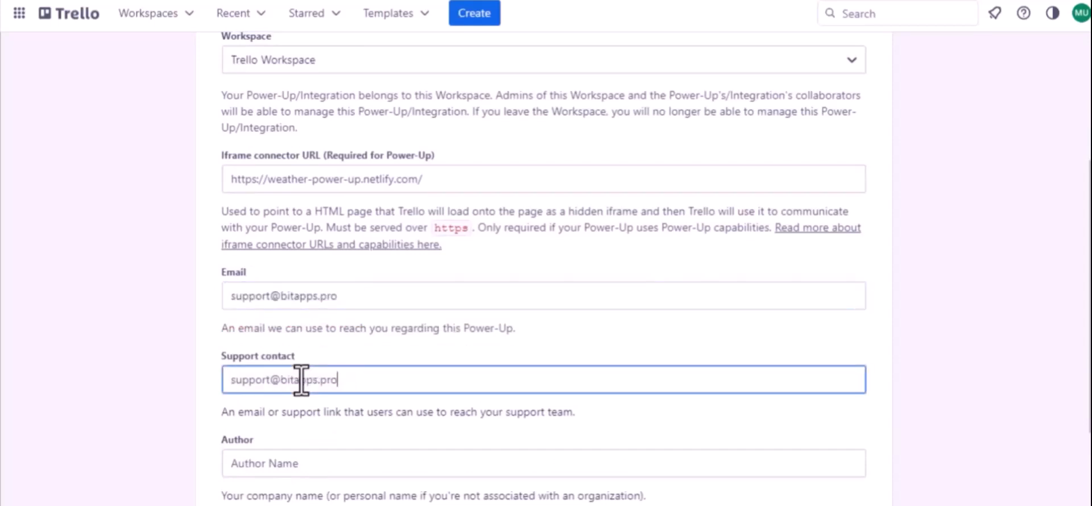
Set the author to 'Bit Apps' and create the Power-Up
{"action": "scroll", "coordinate": [301, 380], "scroll_direction": "down", "scroll_amount": 2}
{"action": "left_click", "coordinate": [248, 342]}
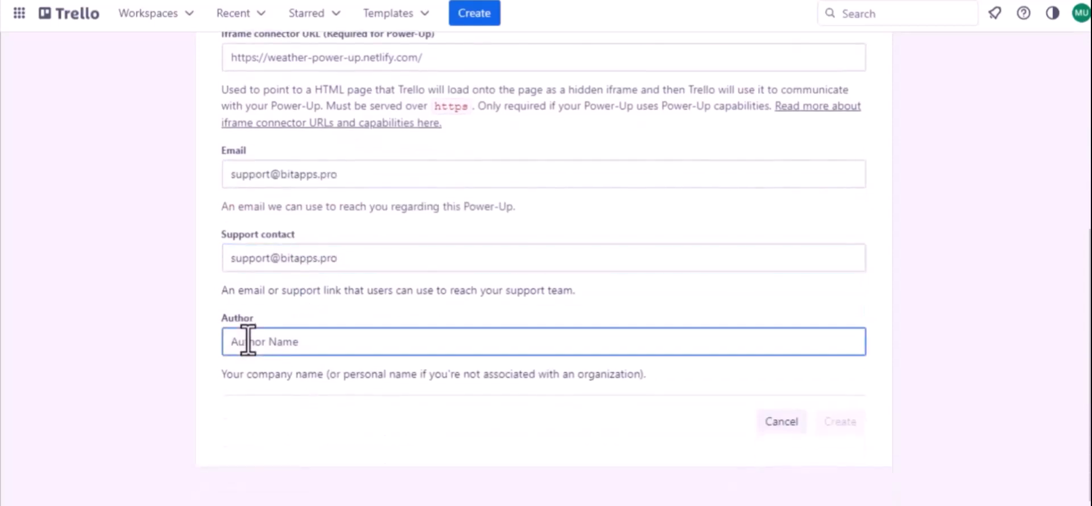
{"action": "type", "text": "Bit Apps"}
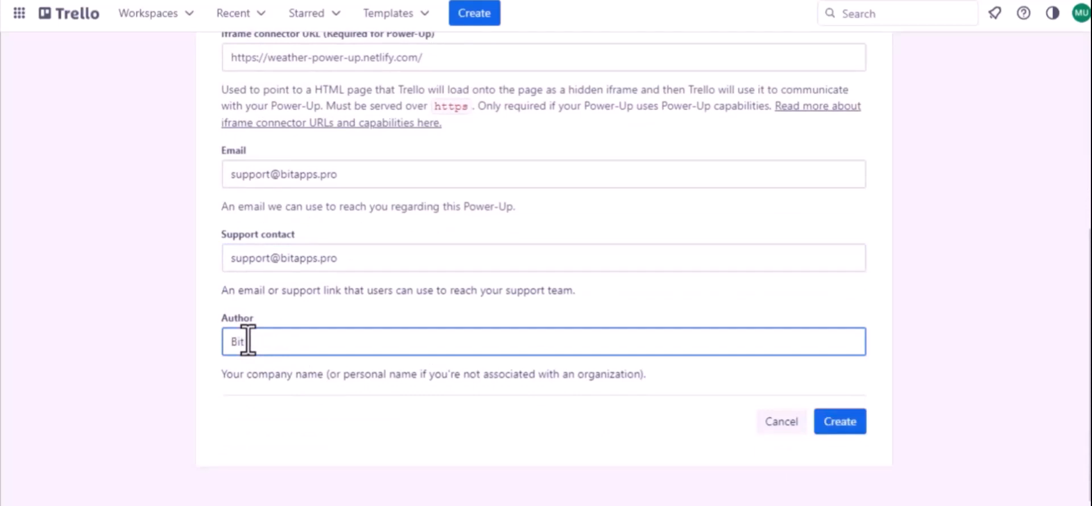
{"action": "left_click", "coordinate": [848, 420]}
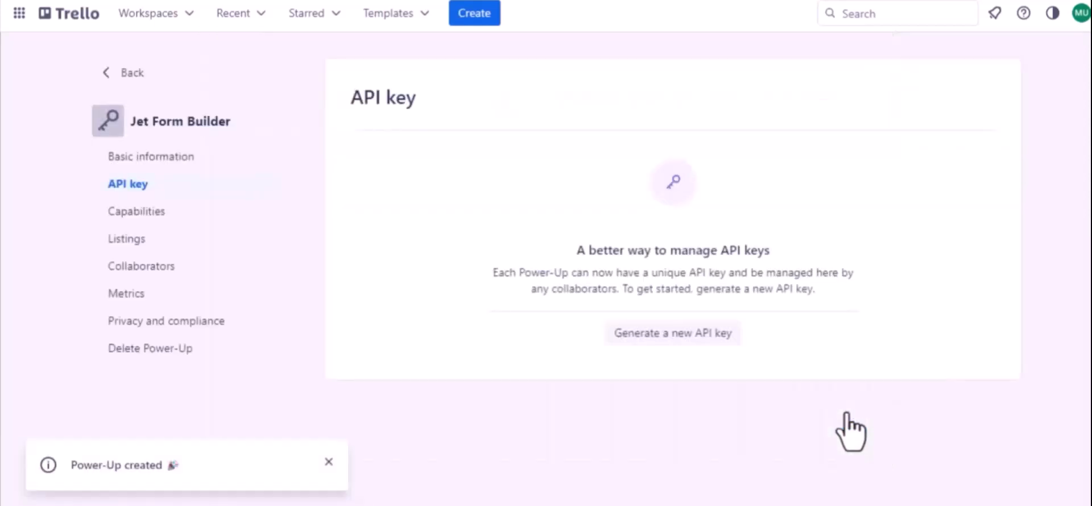
Generate a new API key and copy Bit Integrations' authorized redirect URI
{"action": "left_click", "coordinate": [665, 335]}
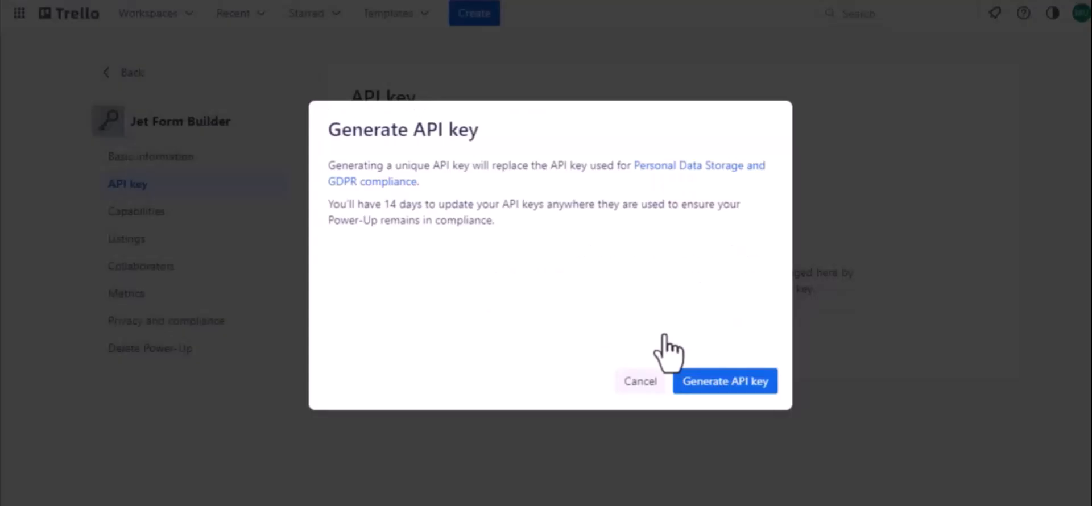
{"action": "left_click", "coordinate": [721, 381]}
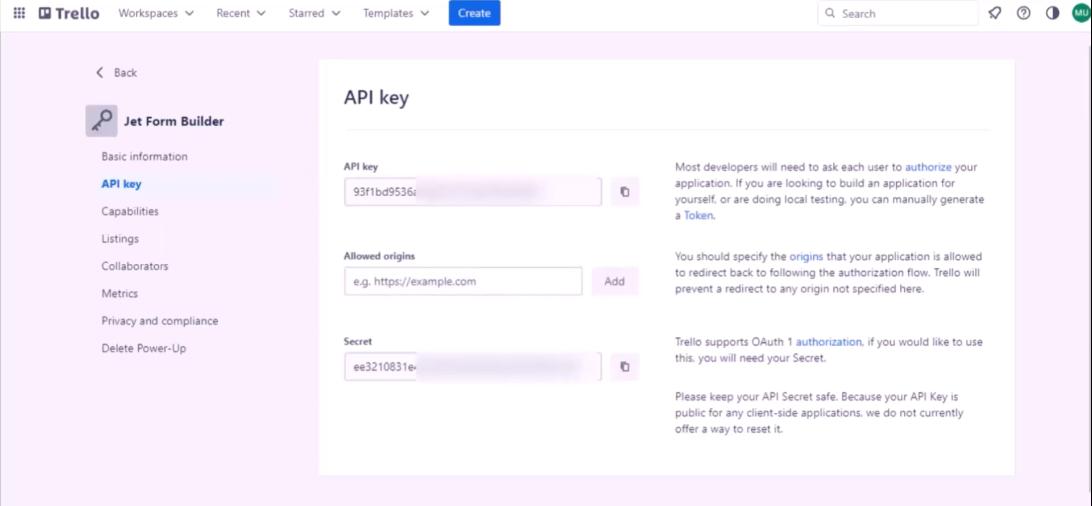
{"action": "left_click", "coordinate": [213, 0]}
{"action": "left_click", "coordinate": [529, 269]}
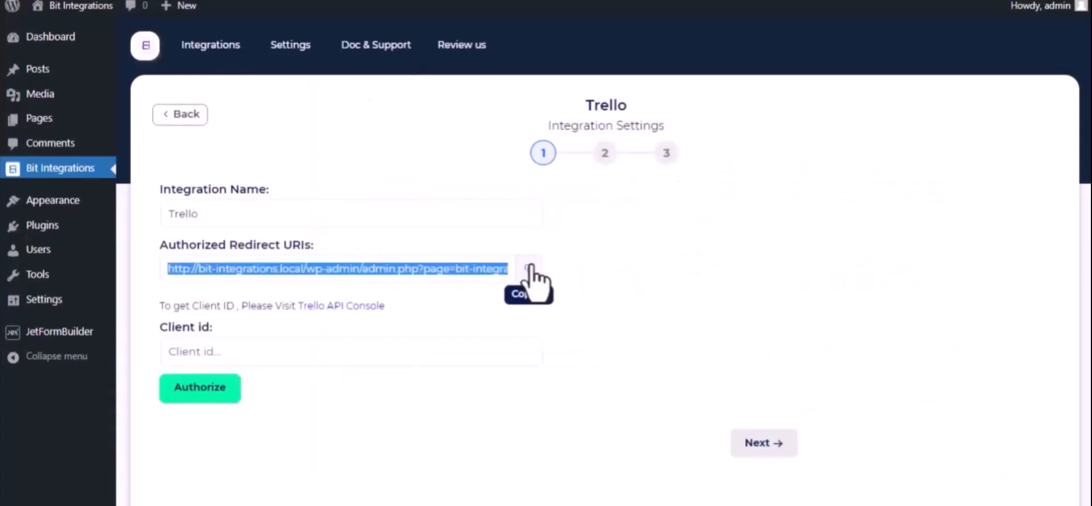
Add the redirect URI as an allowed origin and copy the API key
{"action": "left_click", "coordinate": [313, 0]}
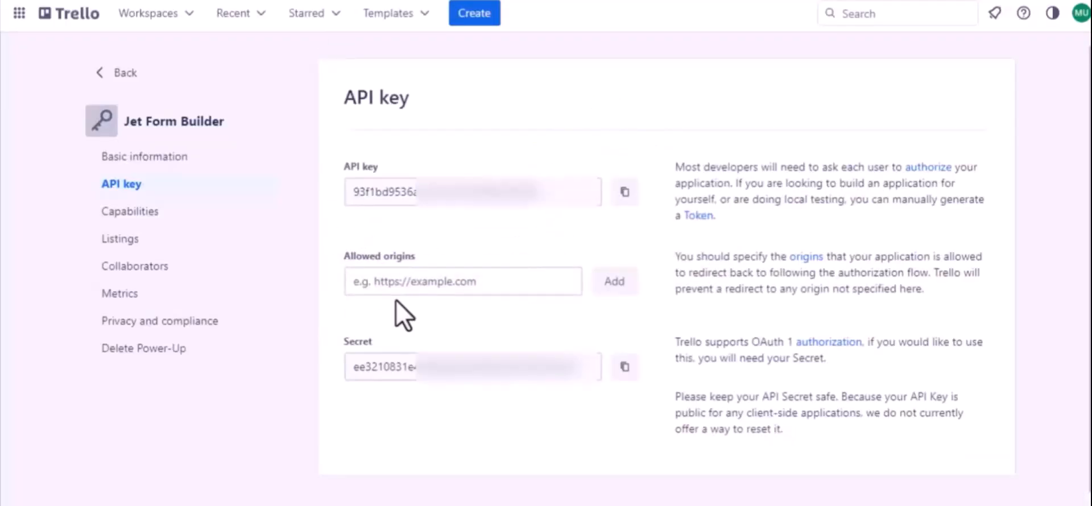
{"action": "left_click", "coordinate": [404, 286]}
{"action": "key", "text": "ctrl+v"}
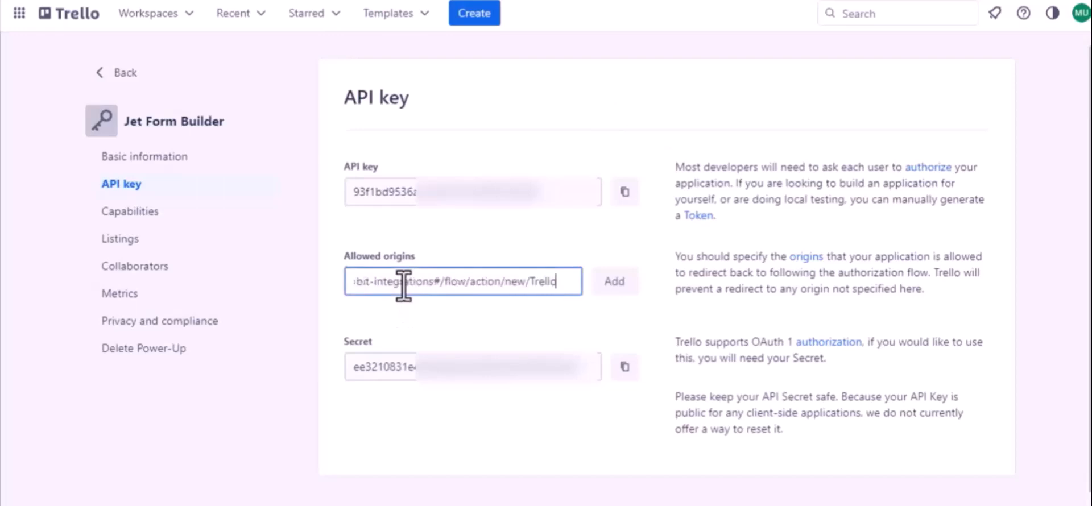
{"action": "left_click", "coordinate": [613, 290]}
{"action": "left_click", "coordinate": [612, 293]}
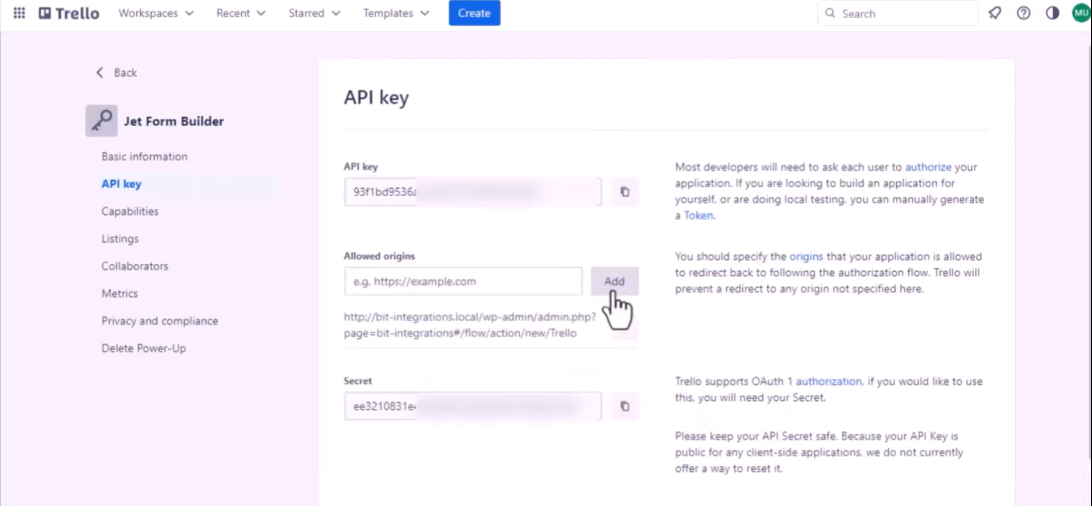
{"action": "left_click", "coordinate": [624, 193]}
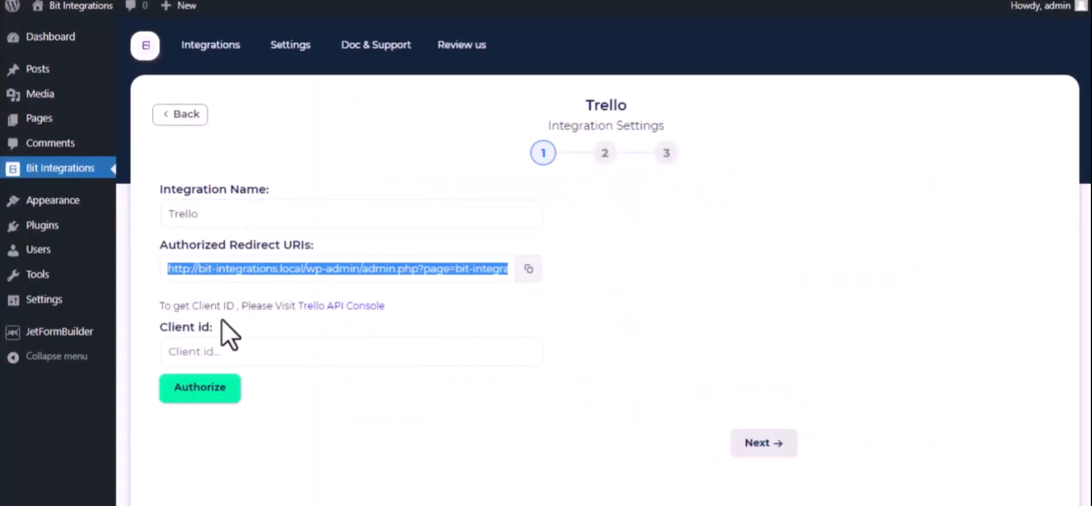
Paste the key as the Trello Client ID and authorize, allowing access in Trello's popup
{"action": "left_click", "coordinate": [229, 348]}
{"action": "key", "text": "ctrl+v"}
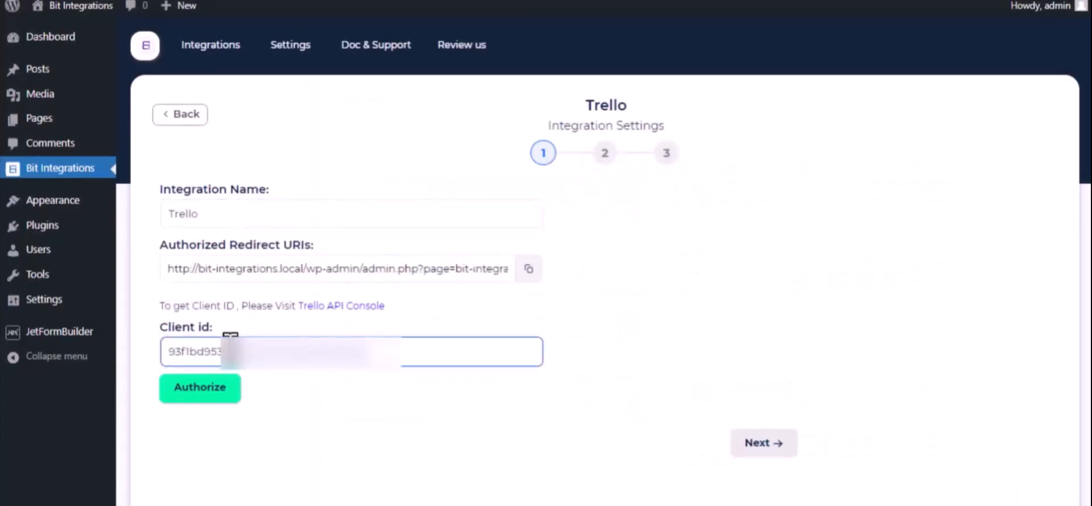
{"action": "left_click", "coordinate": [219, 398]}
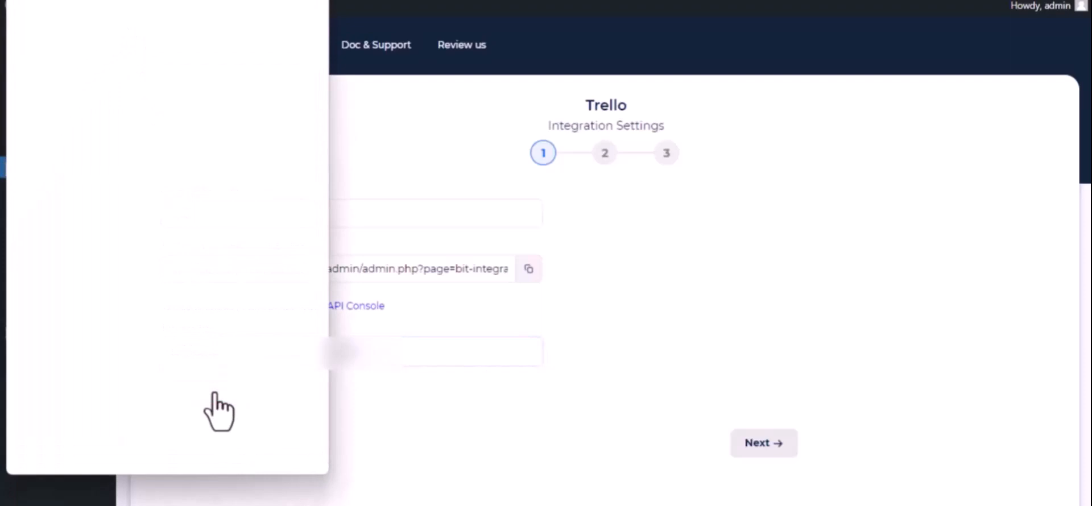
{"action": "scroll", "coordinate": [219, 410], "scroll_direction": "down", "scroll_amount": 15}
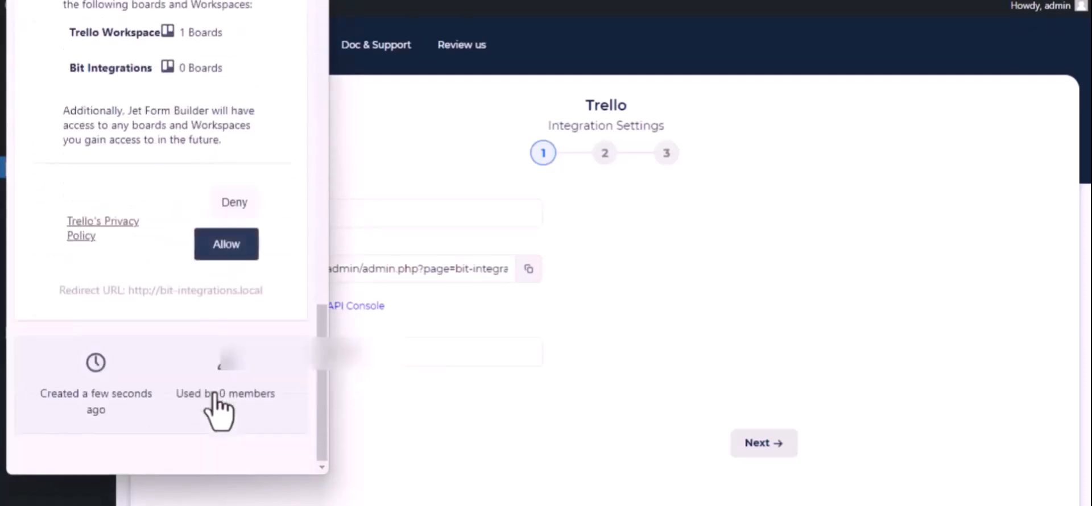
{"action": "left_click", "coordinate": [217, 251]}
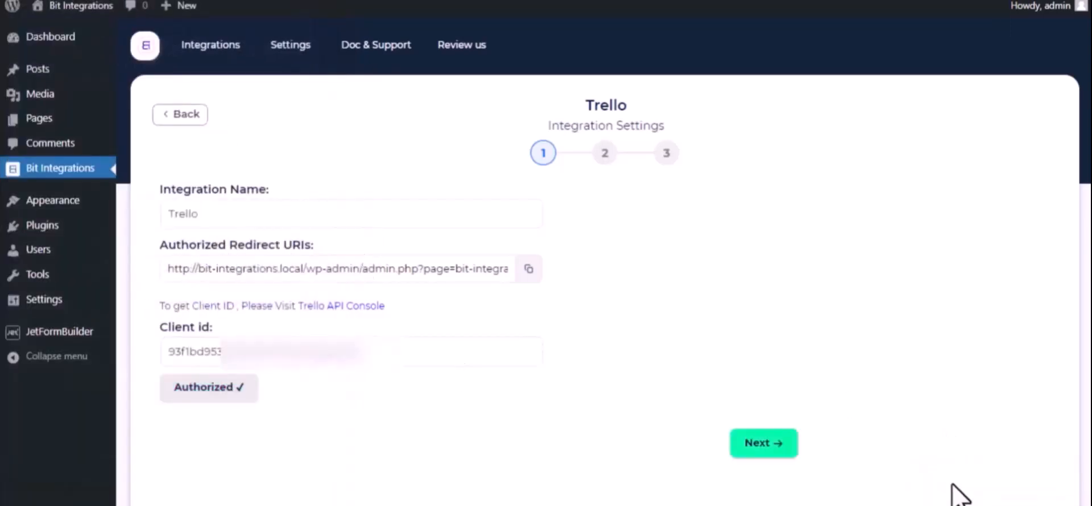
{"action": "scroll", "coordinate": [392, 363], "scroll_direction": "down", "scroll_amount": 2}
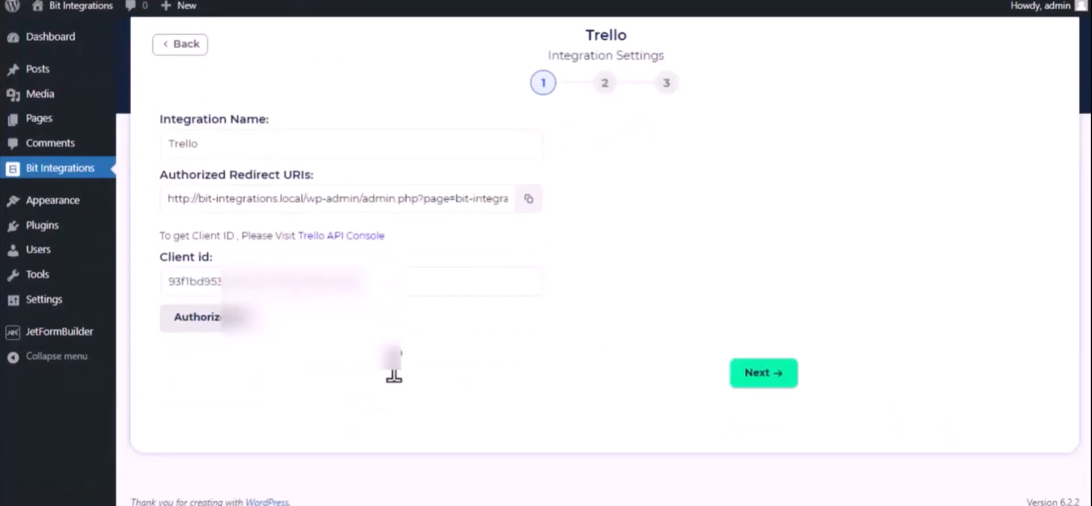
Target the Bit Integrations board and its To Do list for new cards
{"action": "left_click", "coordinate": [768, 376]}
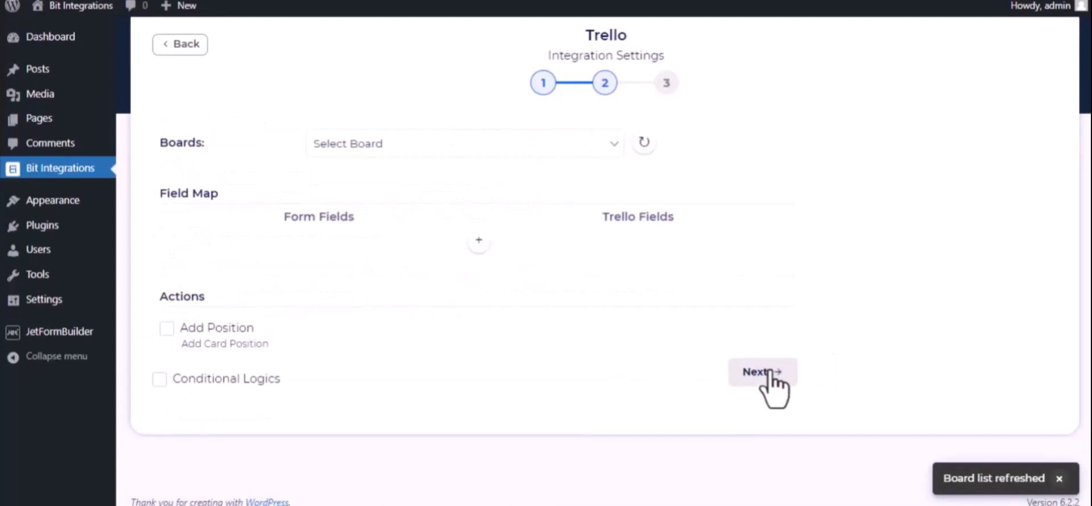
{"action": "left_click", "coordinate": [404, 138]}
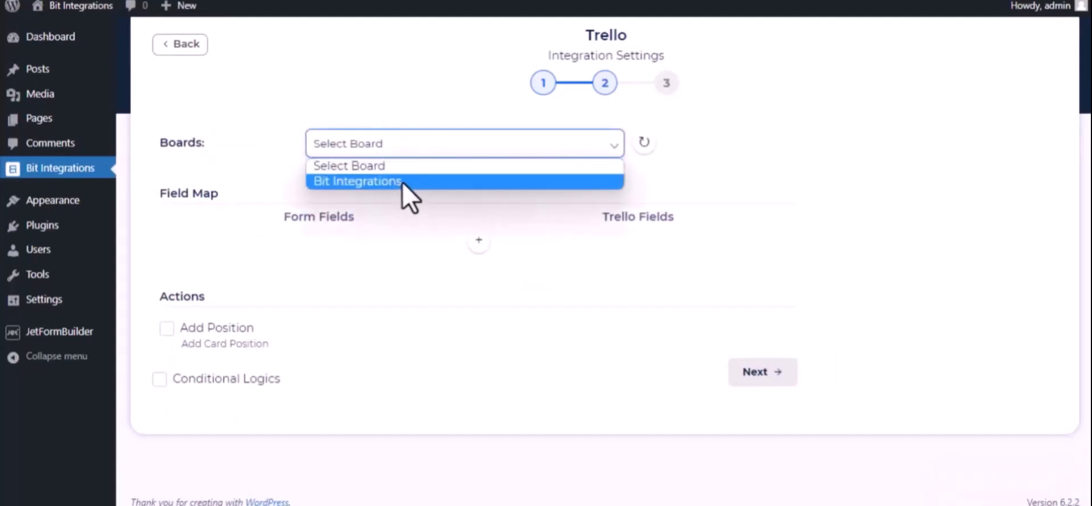
{"action": "left_click", "coordinate": [406, 182]}
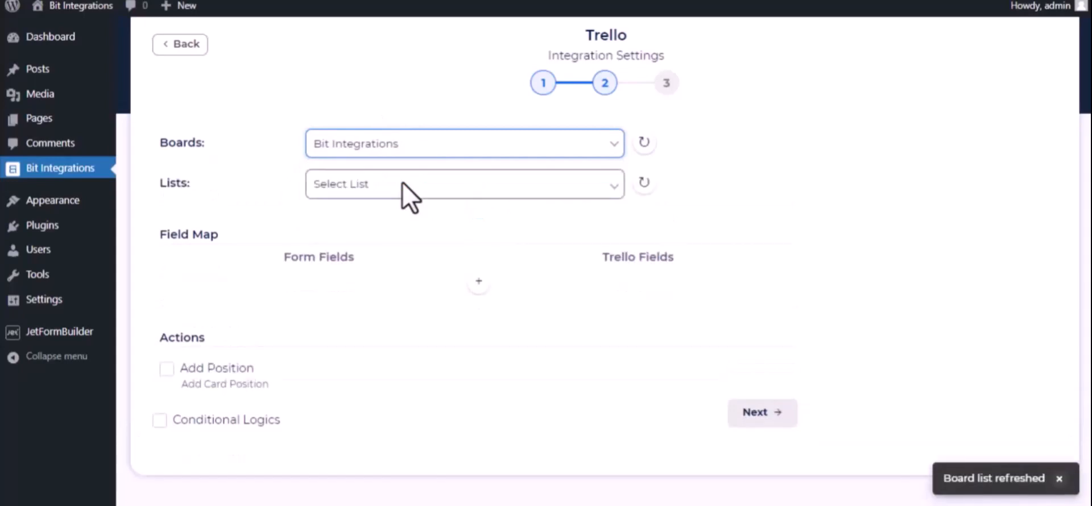
{"action": "left_click", "coordinate": [351, 188]}
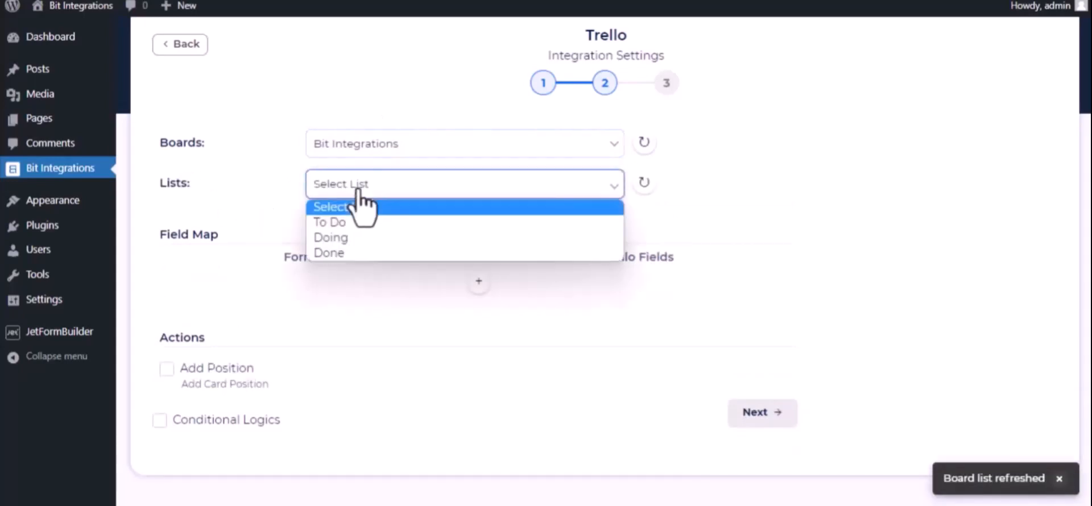
{"action": "left_click", "coordinate": [353, 223]}
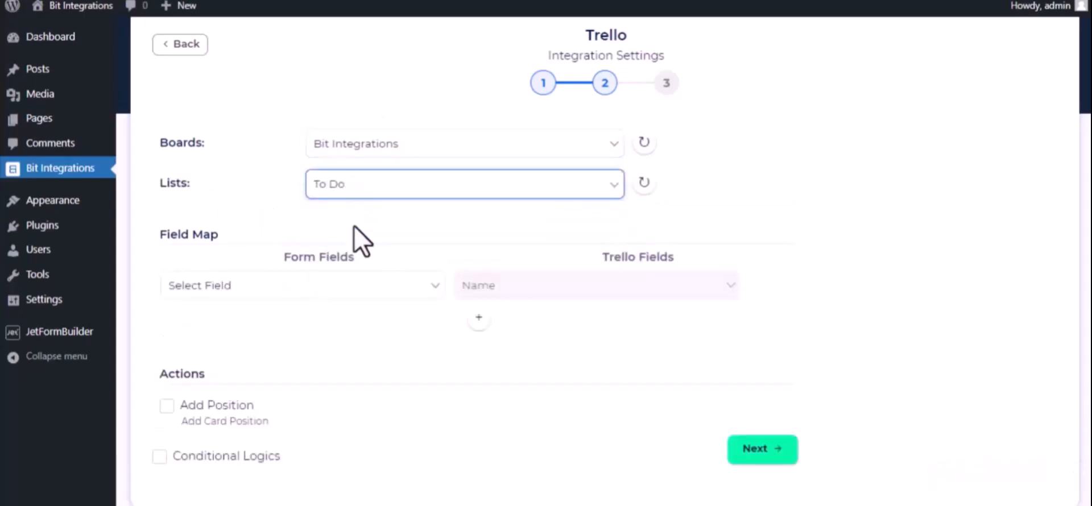
{"action": "left_click", "coordinate": [371, 291]}
Map the form's name field to Name and description field to Description
{"action": "scroll", "coordinate": [335, 203], "scroll_direction": "down", "scroll_amount": 4}
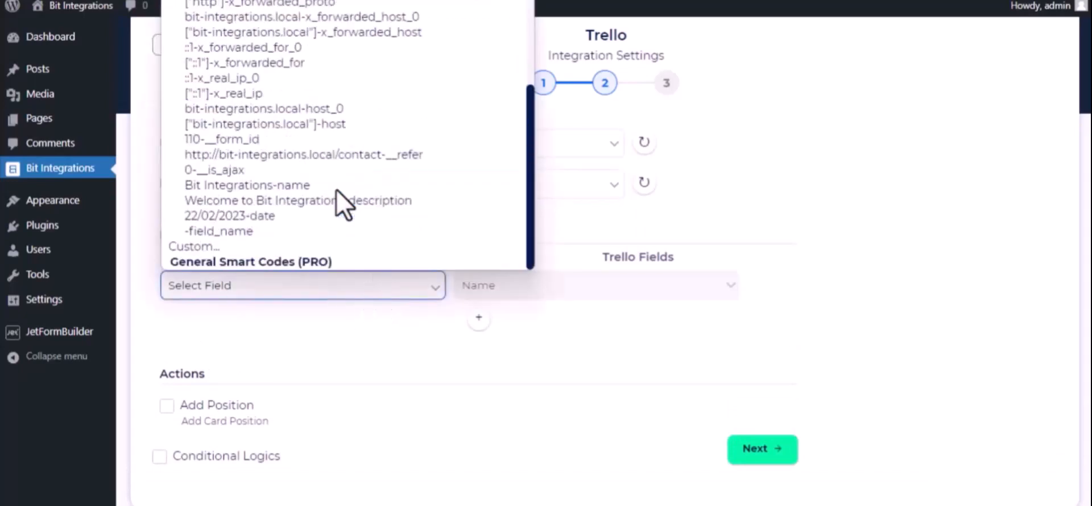
{"action": "left_click", "coordinate": [336, 190]}
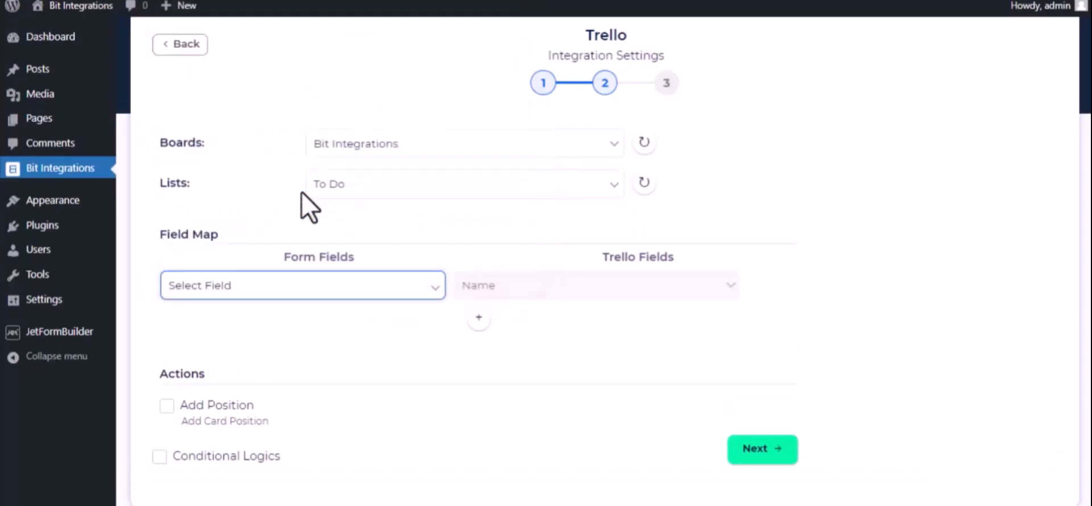
{"action": "left_click", "coordinate": [476, 319]}
{"action": "left_click", "coordinate": [428, 322]}
{"action": "scroll", "coordinate": [393, 268], "scroll_direction": "down", "scroll_amount": 5}
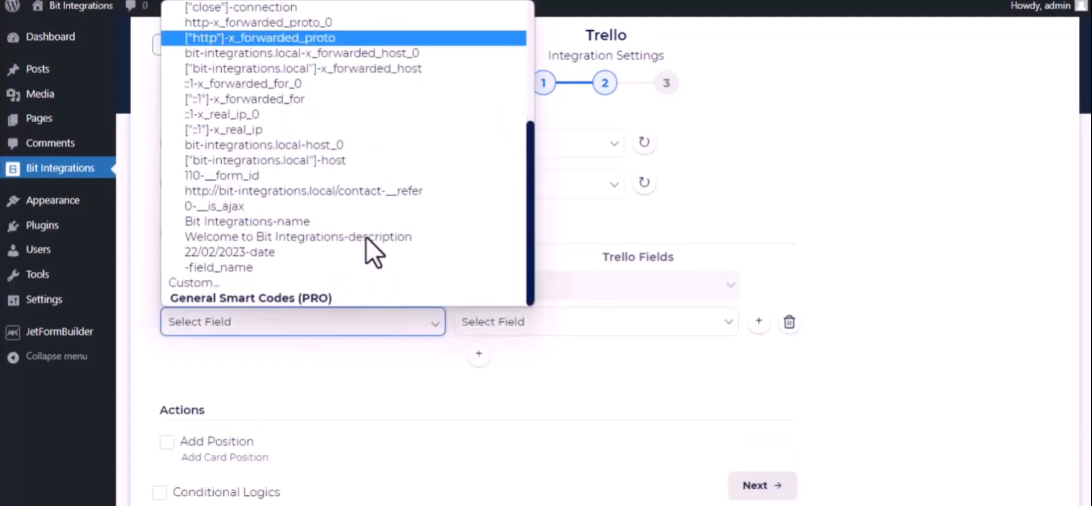
{"action": "left_click", "coordinate": [310, 241]}
{"action": "left_click", "coordinate": [596, 334]}
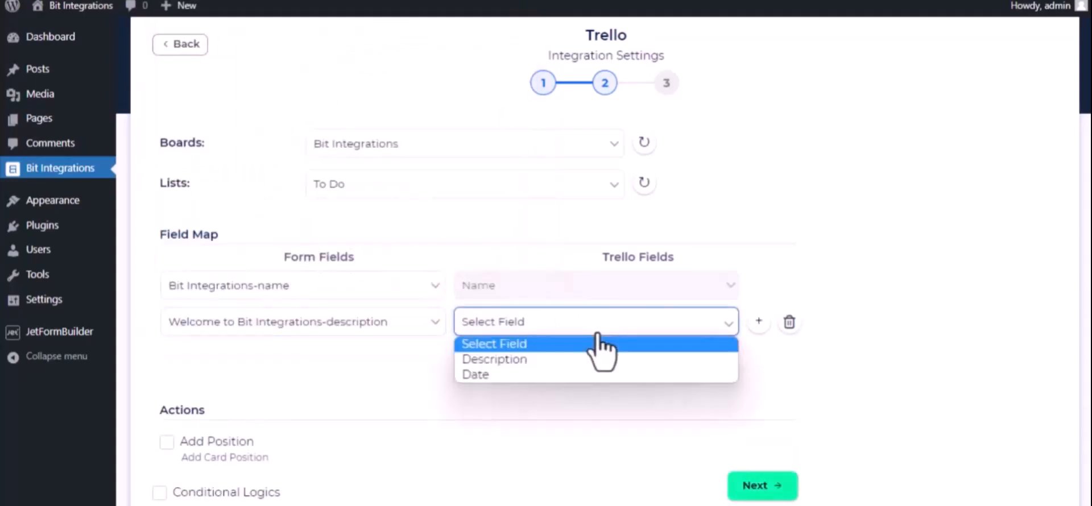
{"action": "left_click", "coordinate": [572, 359]}
Map the date field to Date, then finish and save the integration
{"action": "left_click", "coordinate": [479, 358]}
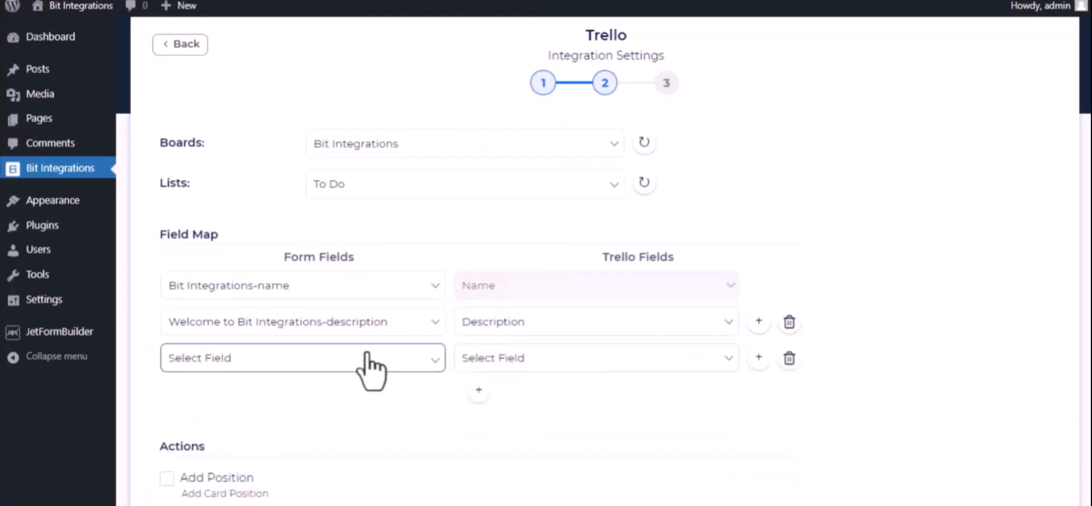
{"action": "left_click", "coordinate": [367, 357]}
{"action": "scroll", "coordinate": [383, 313], "scroll_direction": "down", "scroll_amount": 5}
{"action": "left_click", "coordinate": [317, 287]}
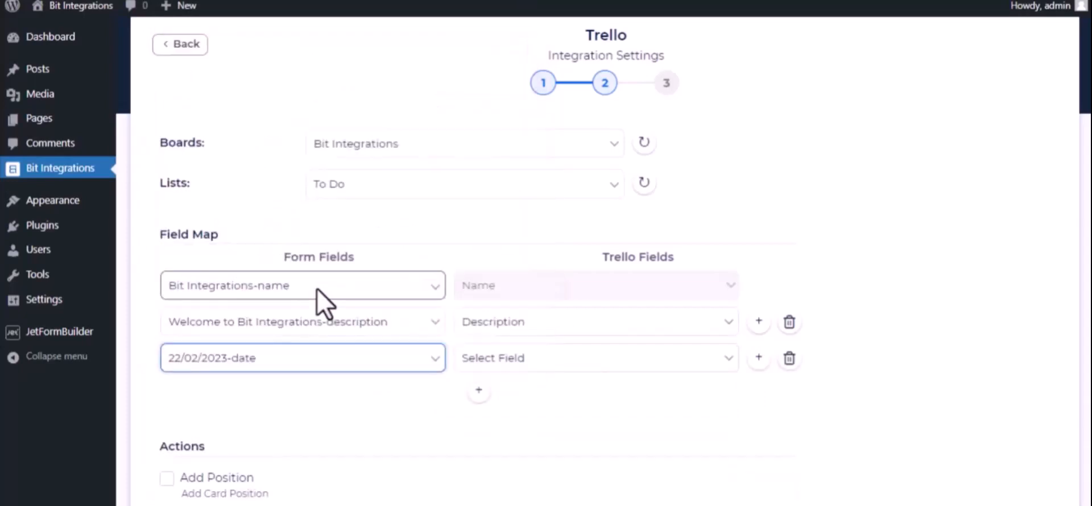
{"action": "left_click", "coordinate": [532, 360]}
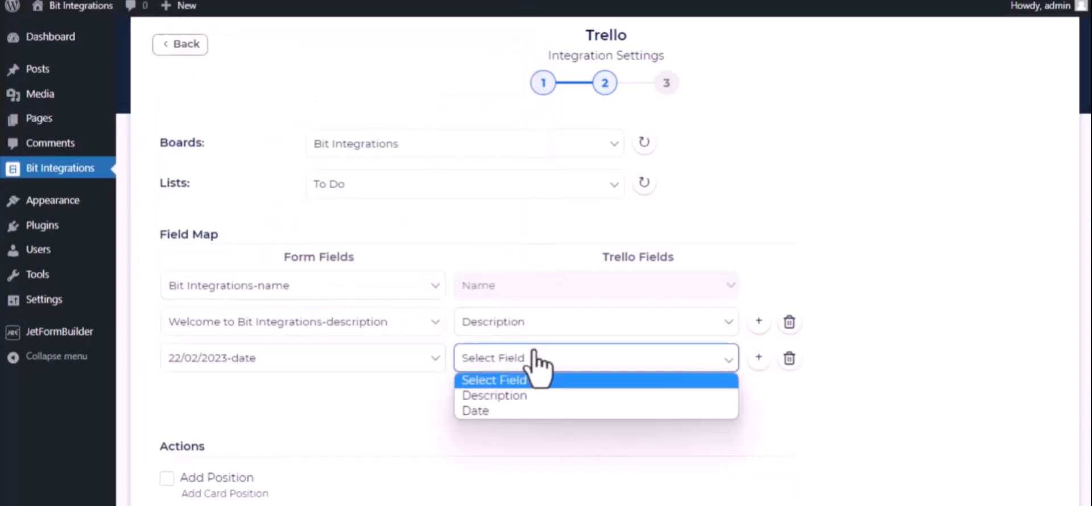
{"action": "left_click", "coordinate": [509, 411]}
{"action": "scroll", "coordinate": [332, 453], "scroll_direction": "down", "scroll_amount": 3}
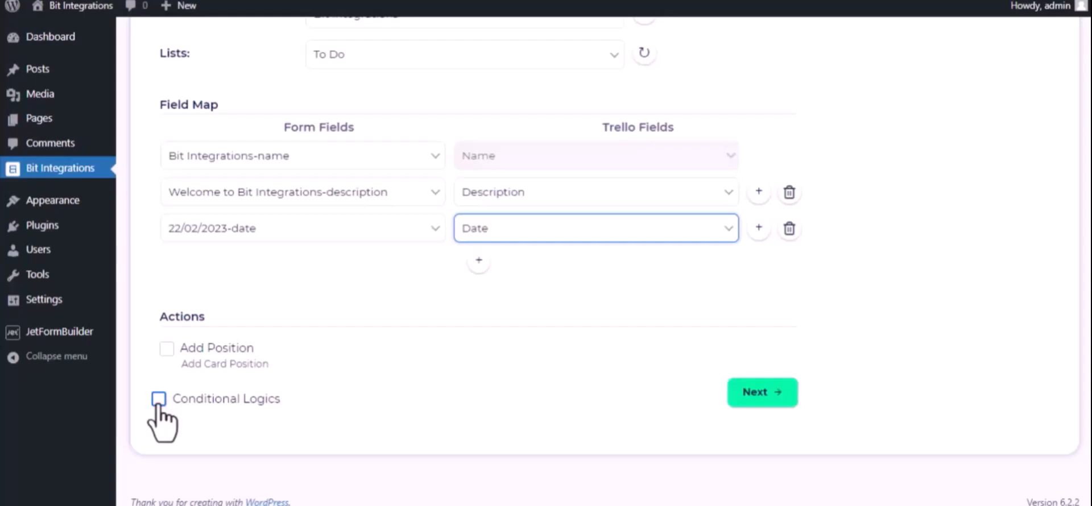
{"action": "left_click", "coordinate": [776, 391]}
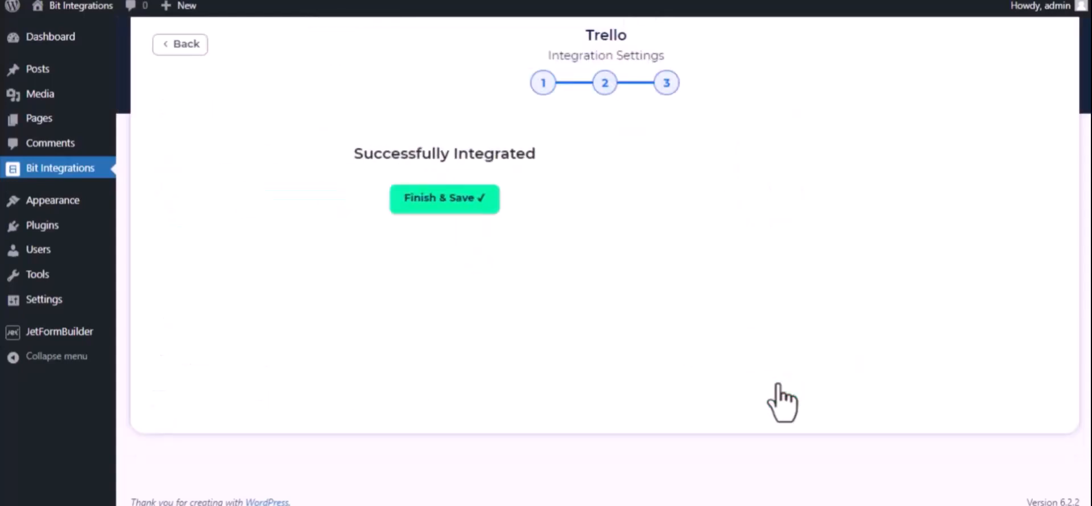
{"action": "left_click", "coordinate": [605, 206]}
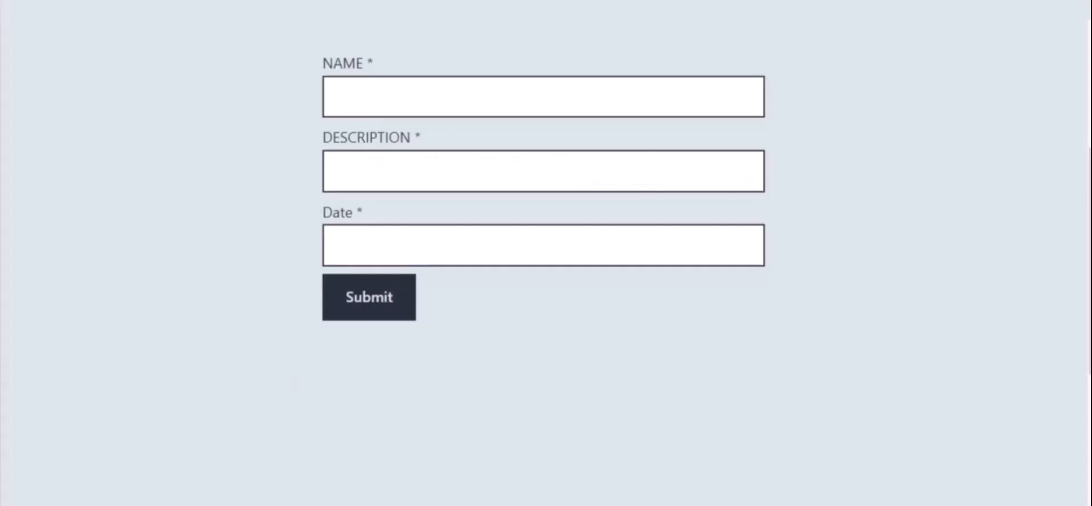
Submit the form with description 'Welcome to Bit Integrations' and date 09/22/2023, then open the Trello card
{"action": "left_click", "coordinate": [411, 102]}
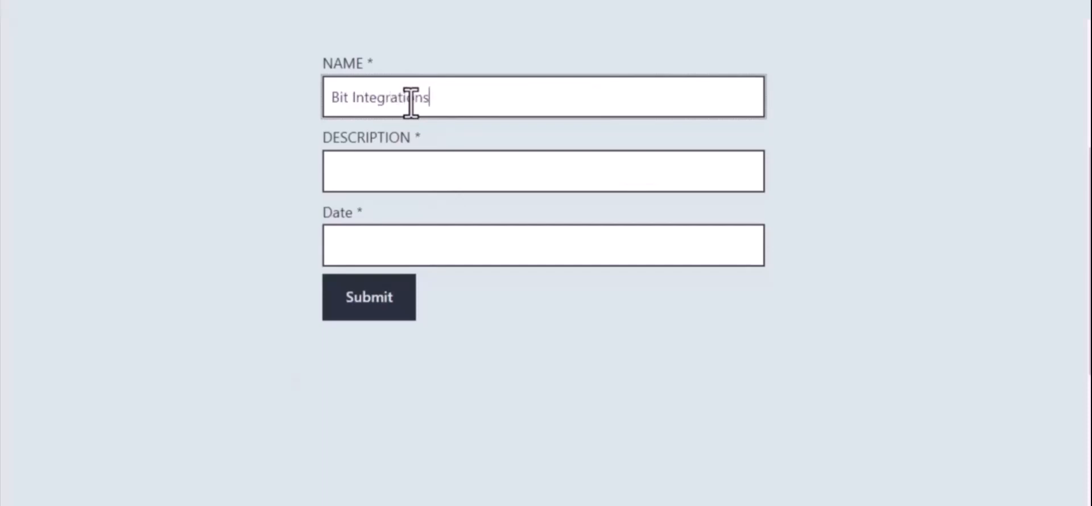
{"action": "left_click", "coordinate": [426, 165]}
{"action": "type", "text": "Wel"}
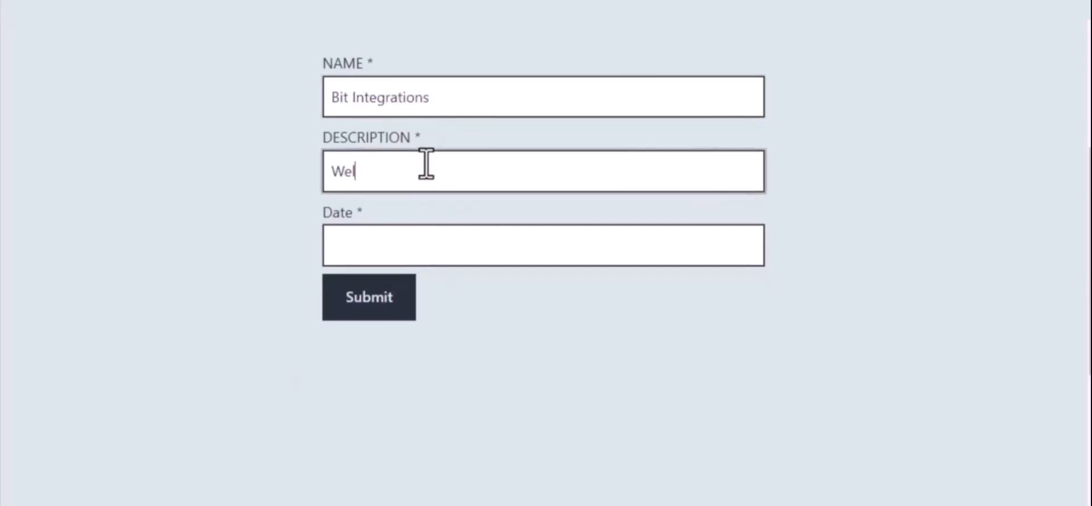
{"action": "type", "text": "come to Bi"}
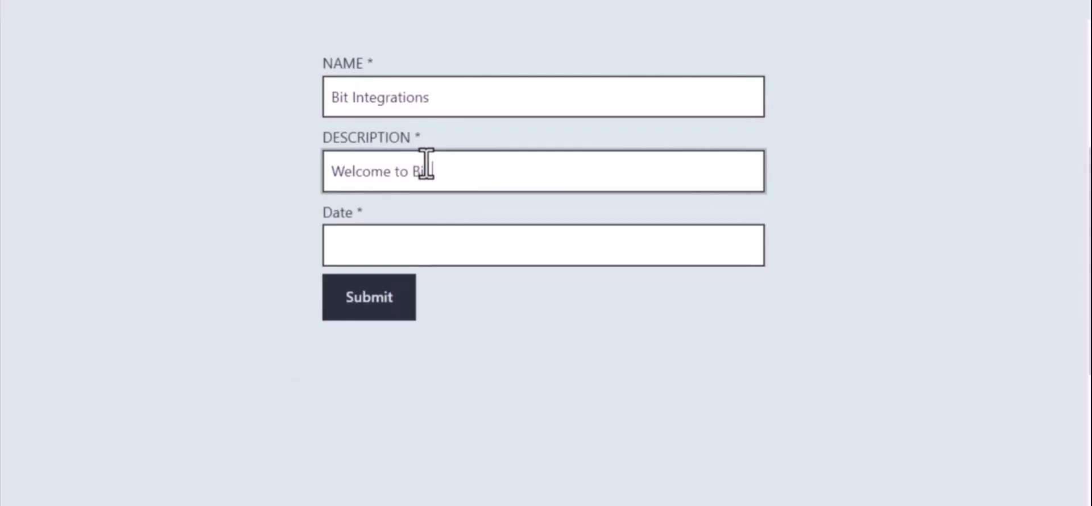
{"action": "type", "text": "t Integrations Plugin"}
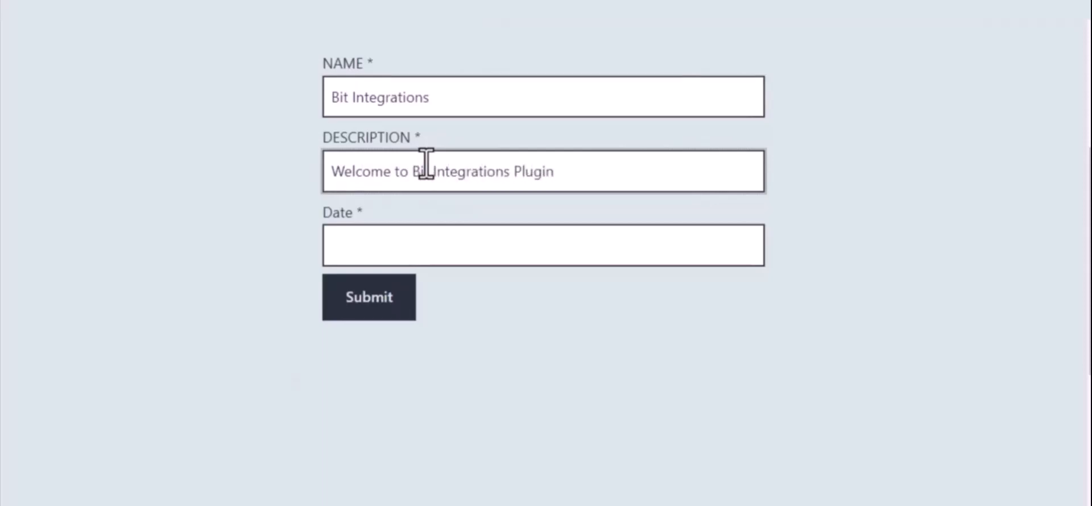
{"action": "left_click", "coordinate": [448, 243]}
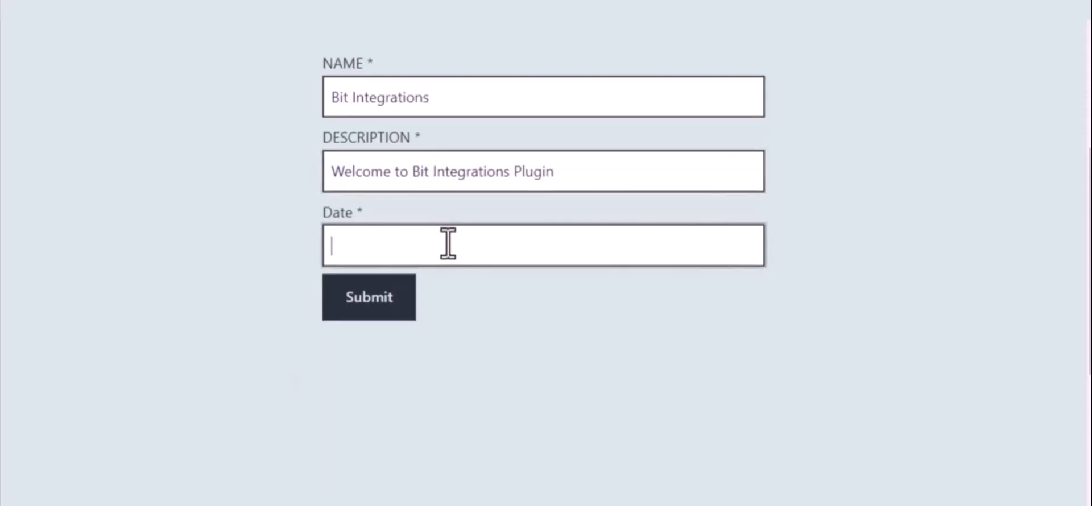
{"action": "type", "text": "09/22/2023"}
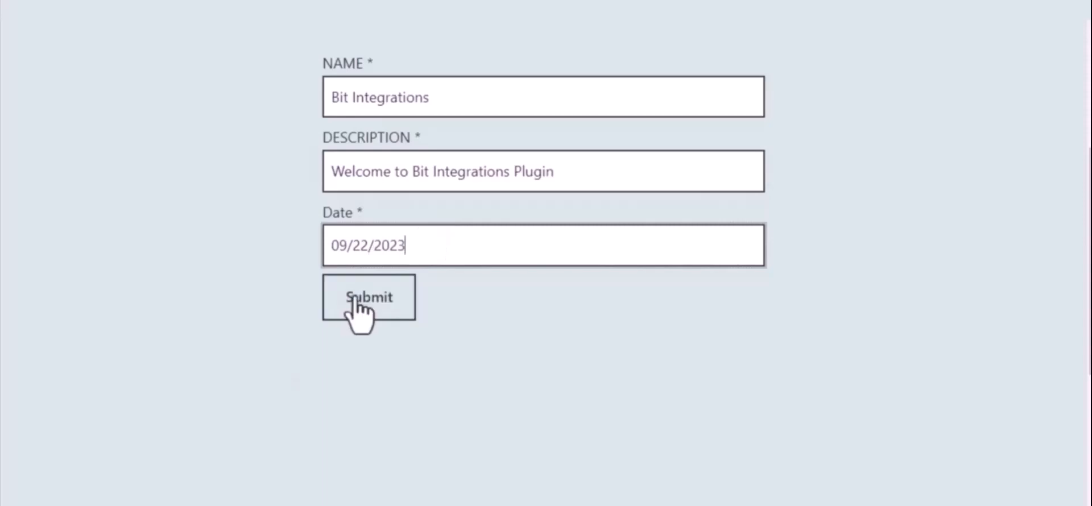
{"action": "left_click", "coordinate": [374, 303]}
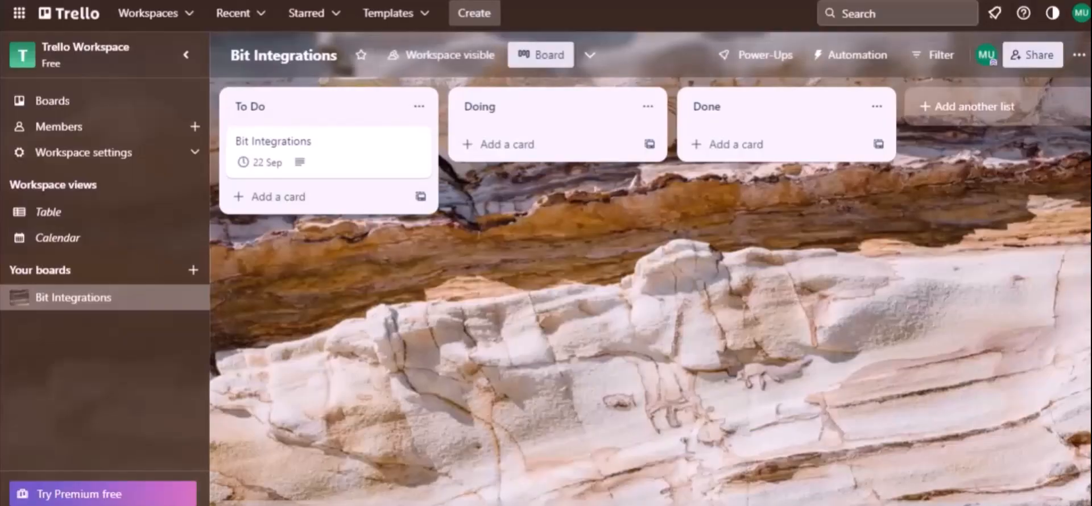
{"action": "left_click", "coordinate": [281, 113]}
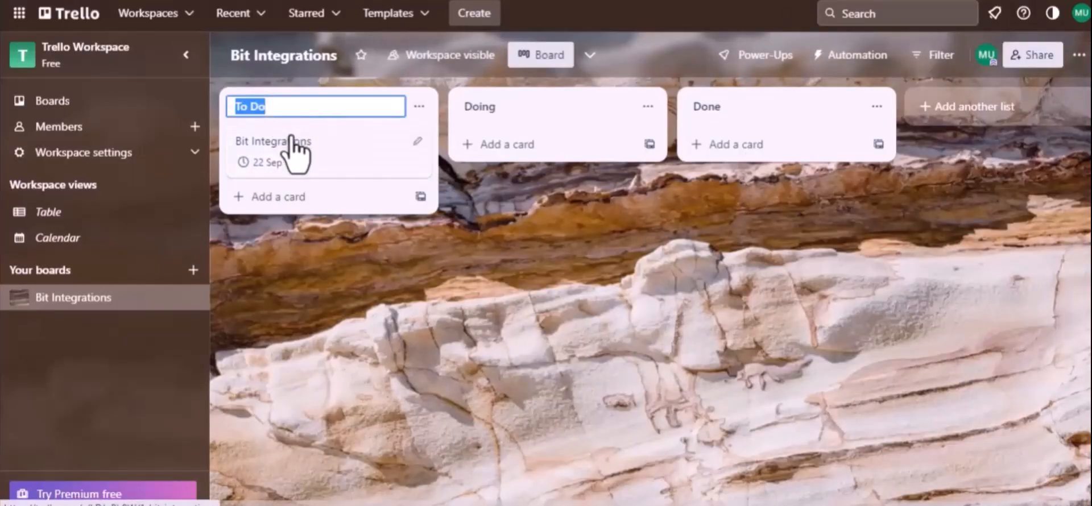
{"action": "left_click", "coordinate": [291, 138]}
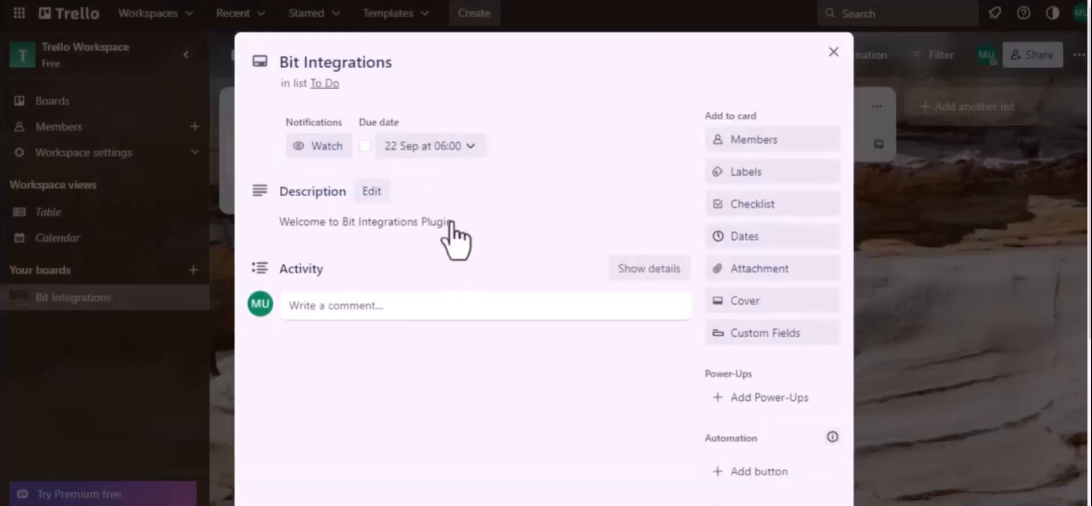